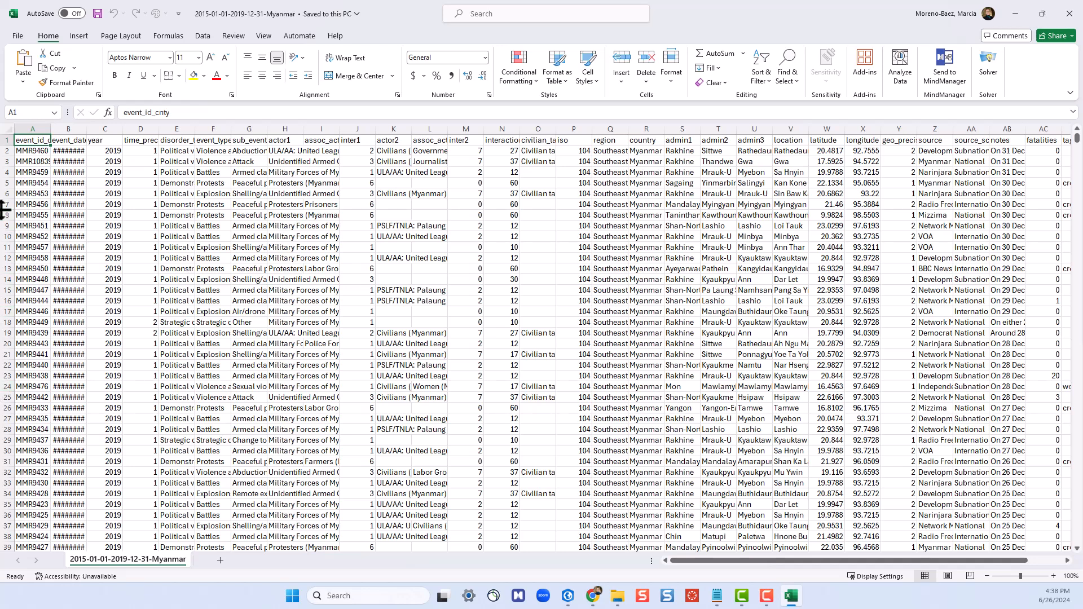
Create a PivotTable from the Myanmar event data range on a new worksheet.
left_click(80, 36)
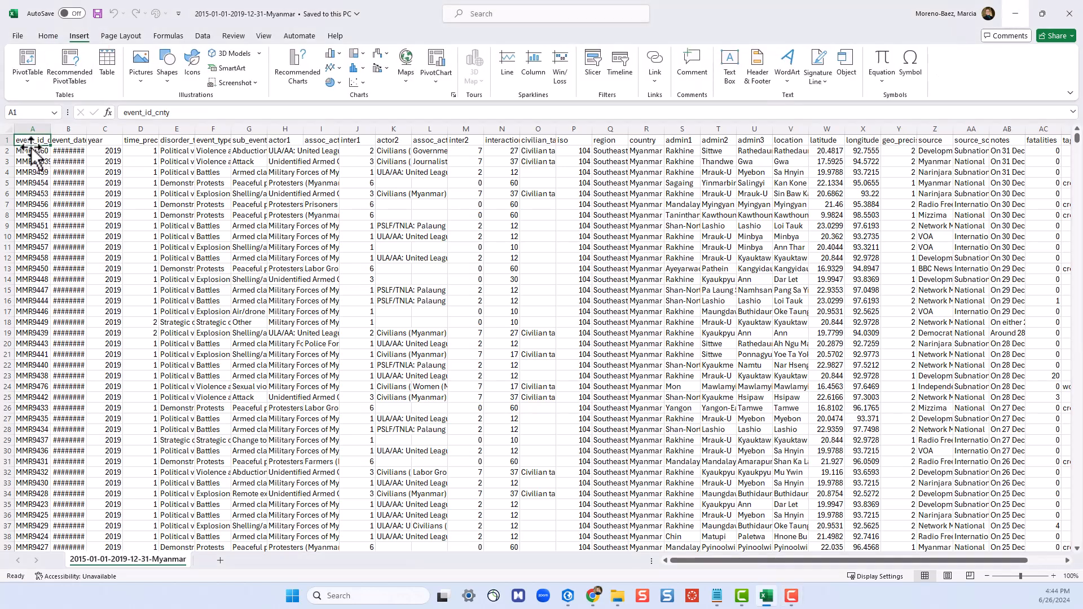
left_click(28, 58)
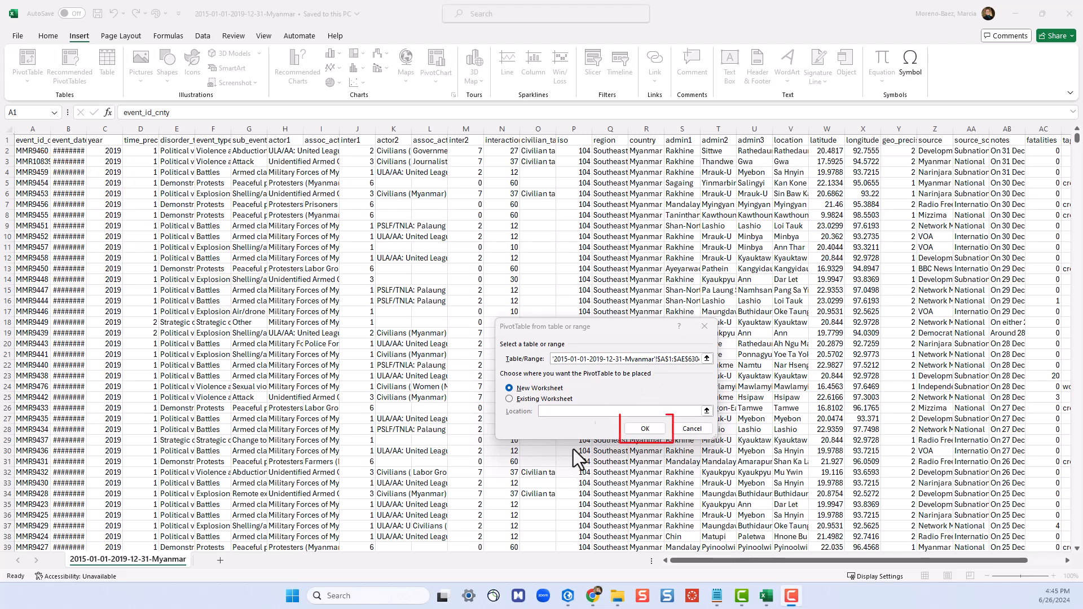
left_click(644, 429)
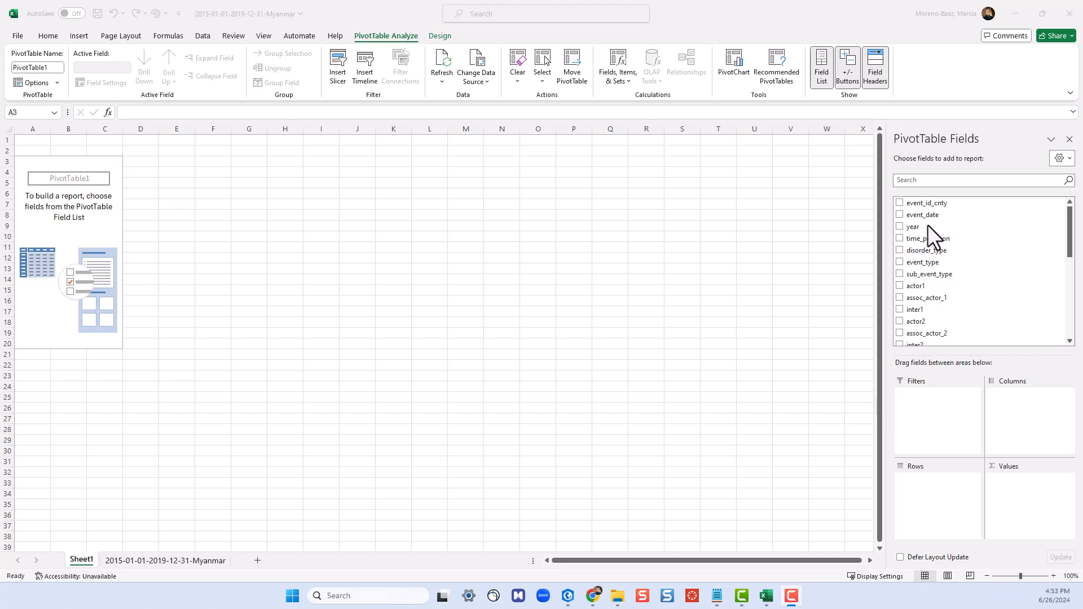
Place the year field in both the rows and values of the PivotTable, and summarize the values by Count.
left_click(899, 226)
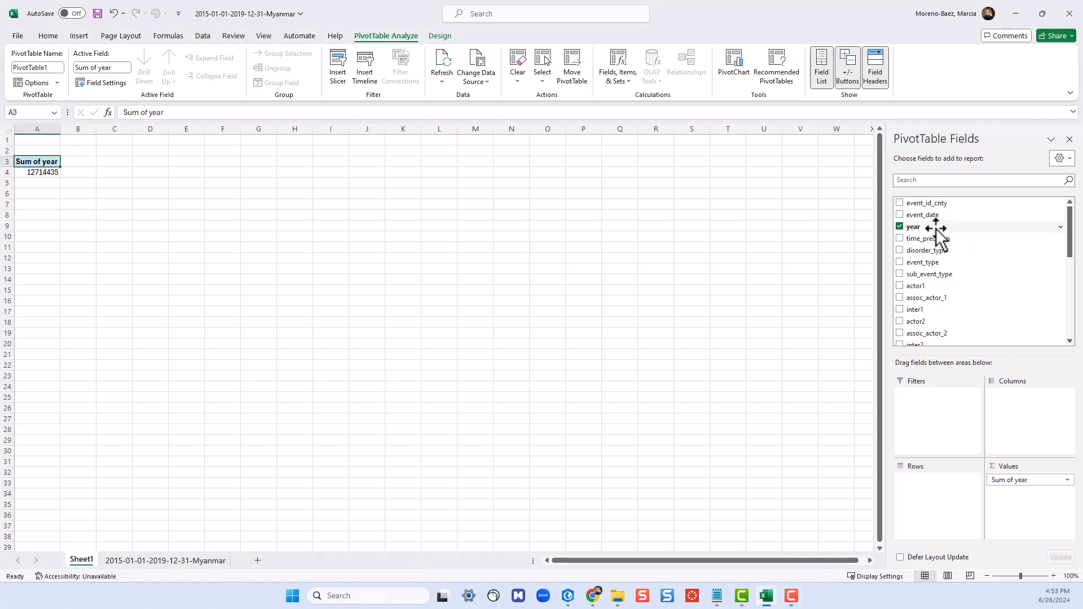
left_click_drag(937, 232, 957, 517)
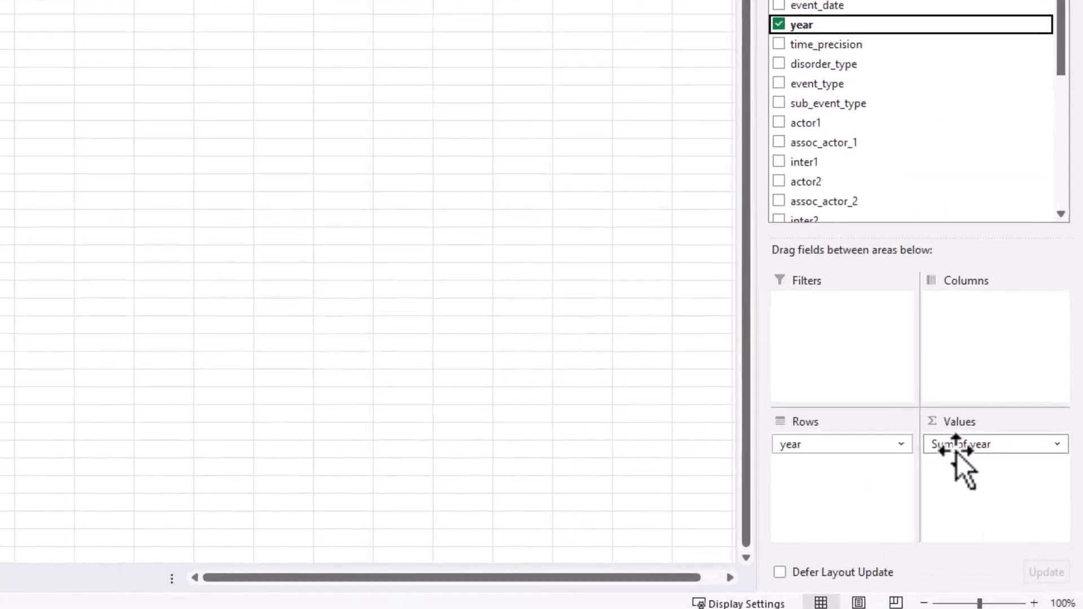
left_click(987, 445)
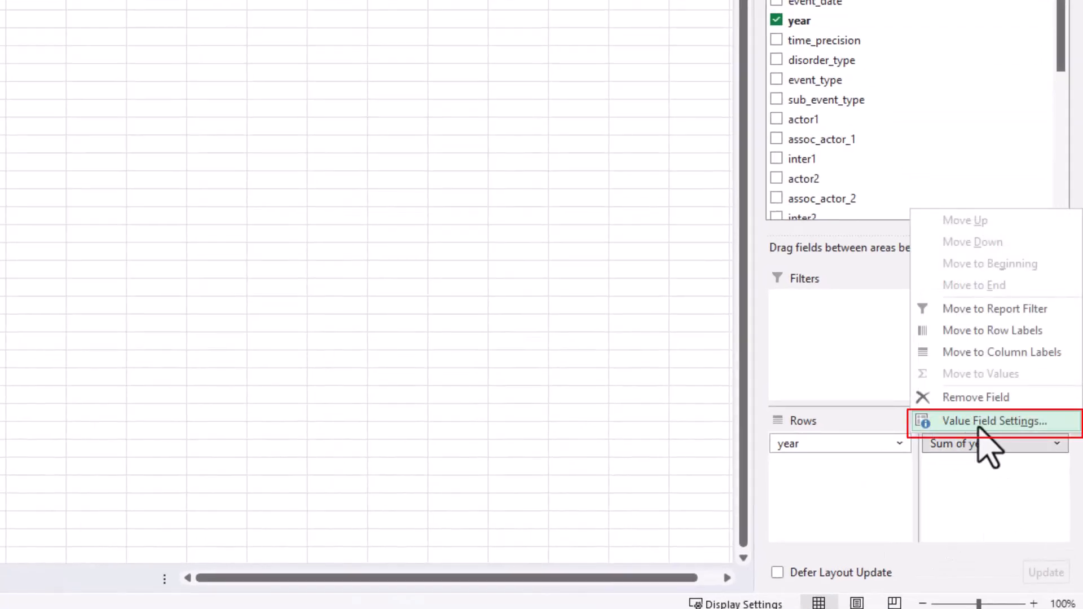
left_click(981, 428)
left_click(307, 268)
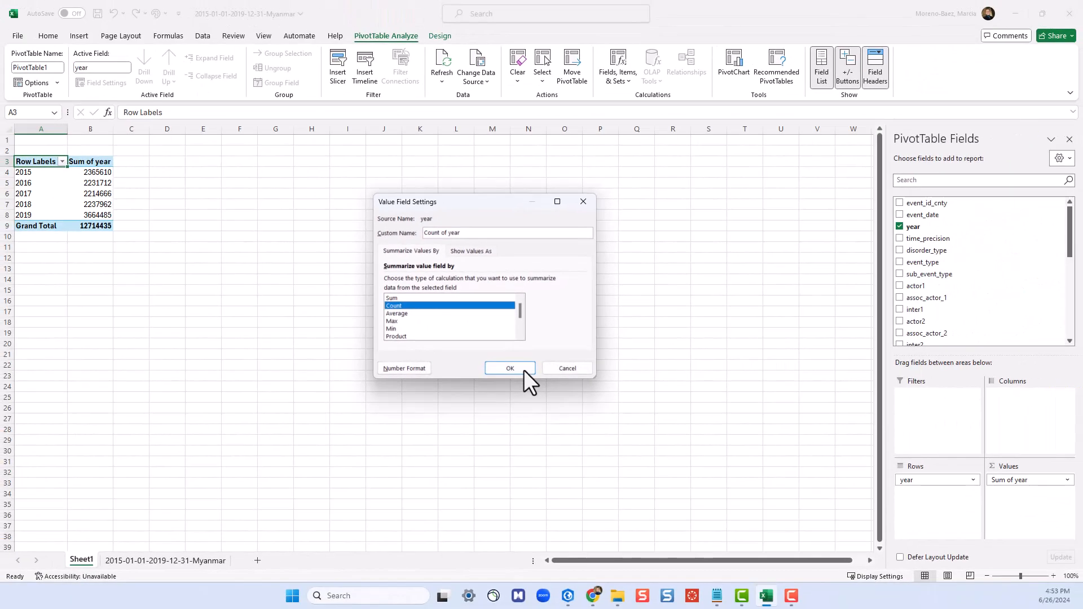
left_click(516, 369)
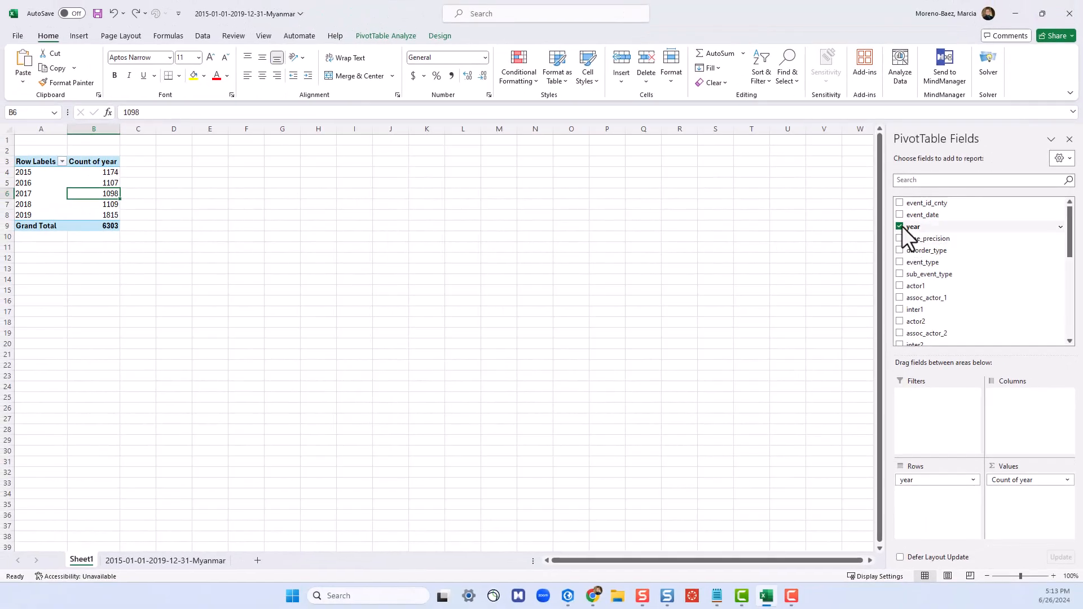
Replace year in the PivotTable with disorder_type as the row field and its count as the value.
left_click(899, 226)
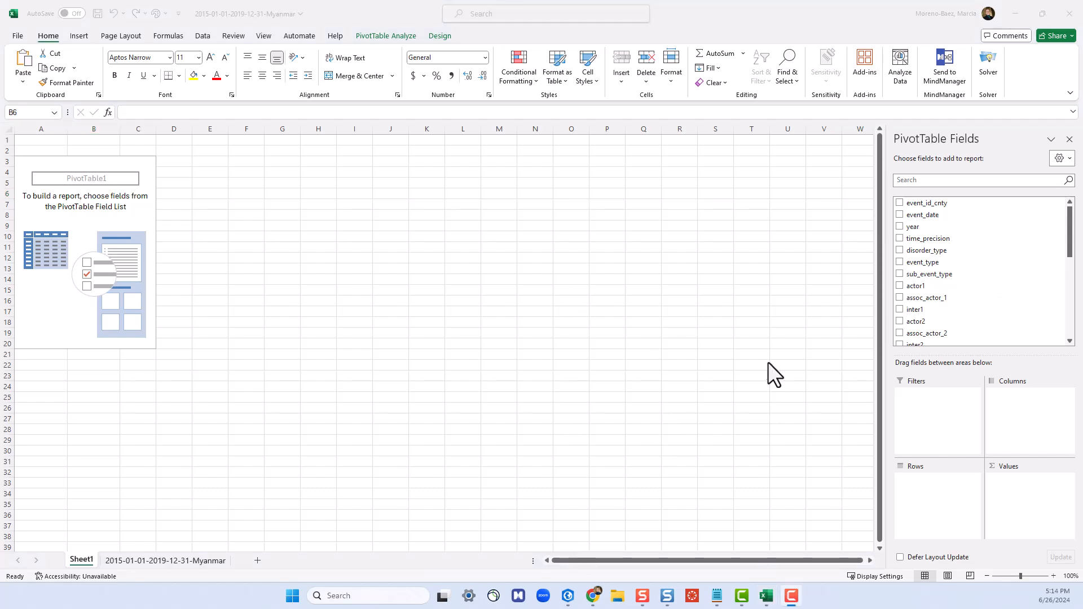
left_click(900, 249)
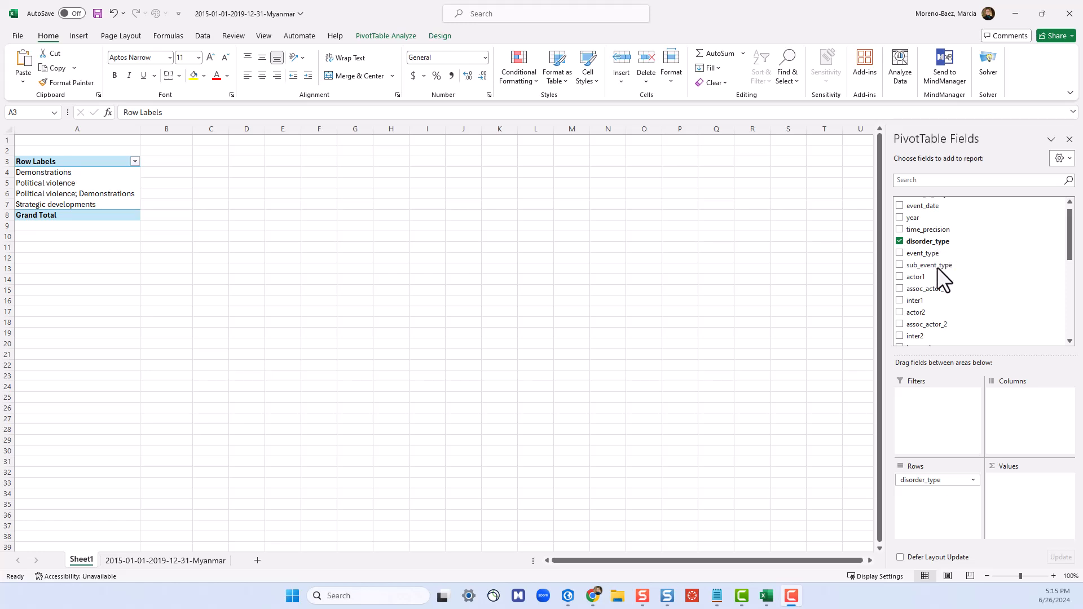
left_click_drag(968, 241, 1009, 485)
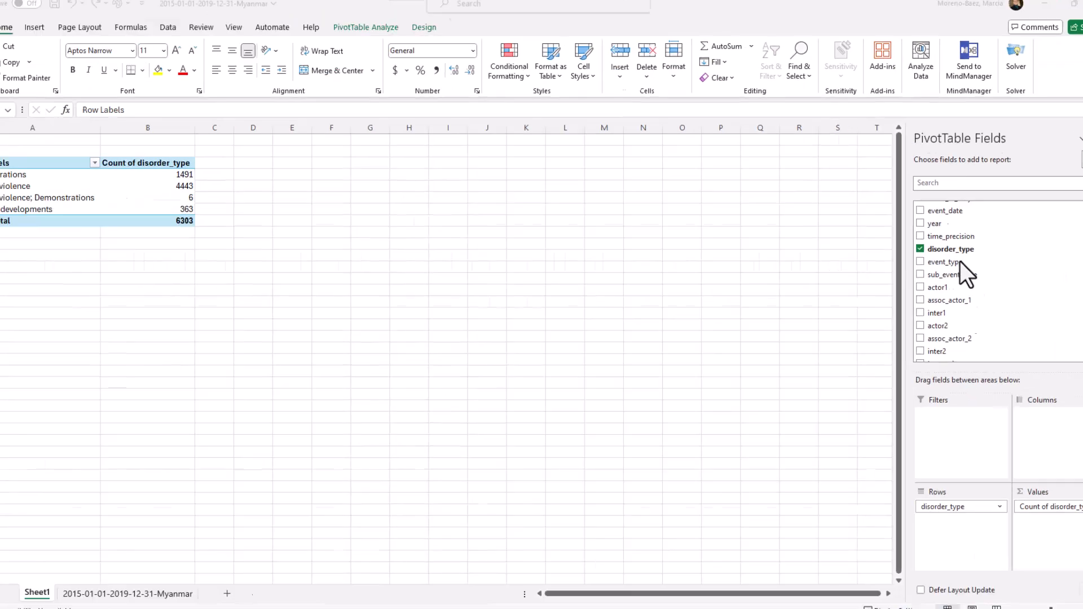
Add event_type and sub_event_type as nested row fields below disorder_type in the PivotTable.
left_click_drag(788, 261, 787, 263)
left_click_drag(954, 262, 990, 538)
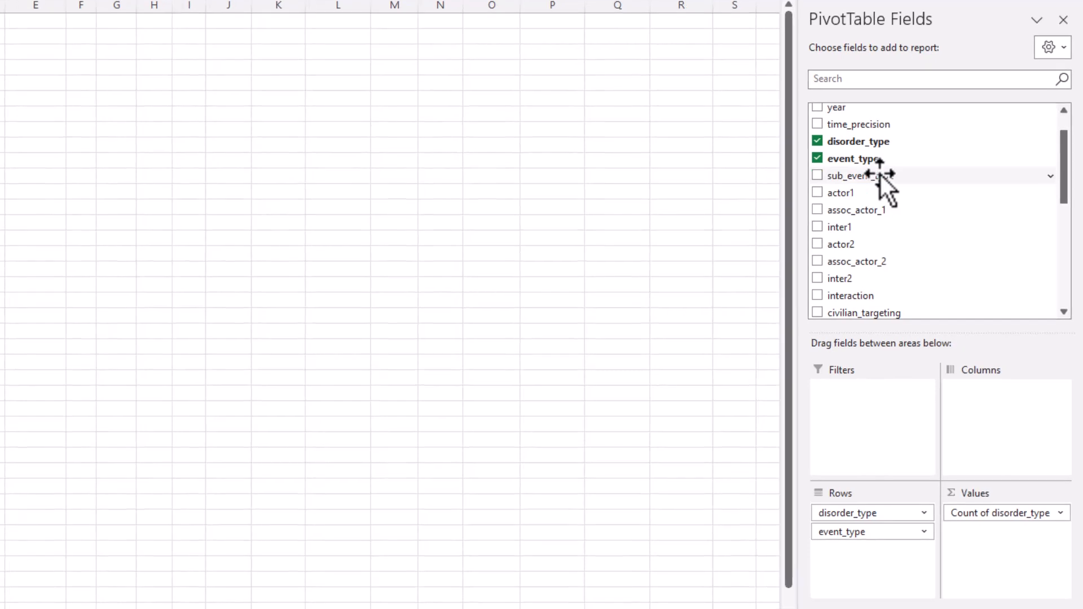
left_click_drag(855, 177, 865, 567)
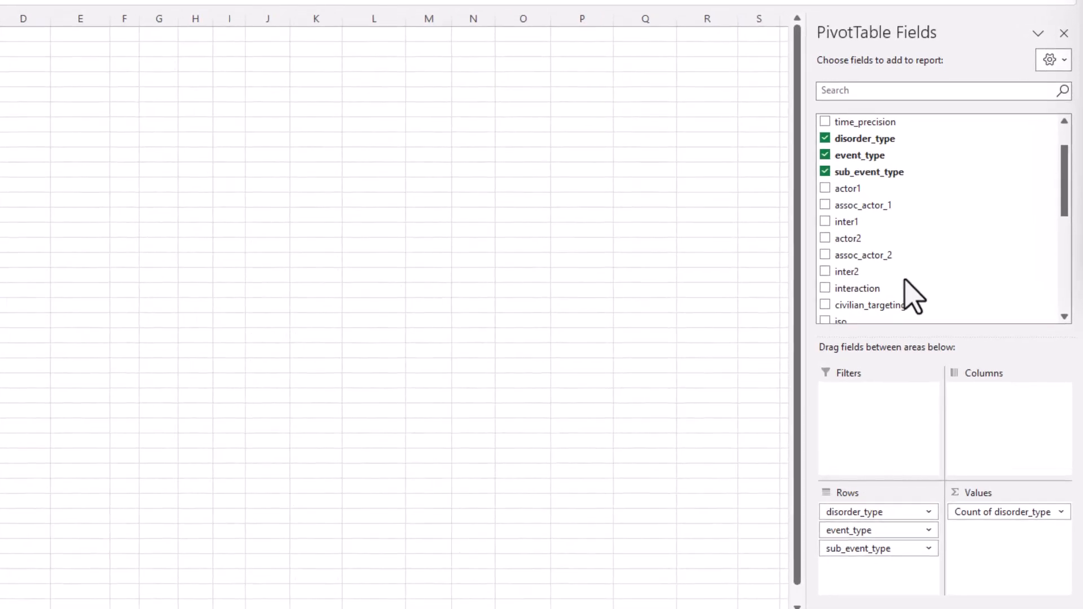
Add the sum of fatalities as a second value field and review the PivotTable down to its grand total.
scroll(904, 279, "down", 5)
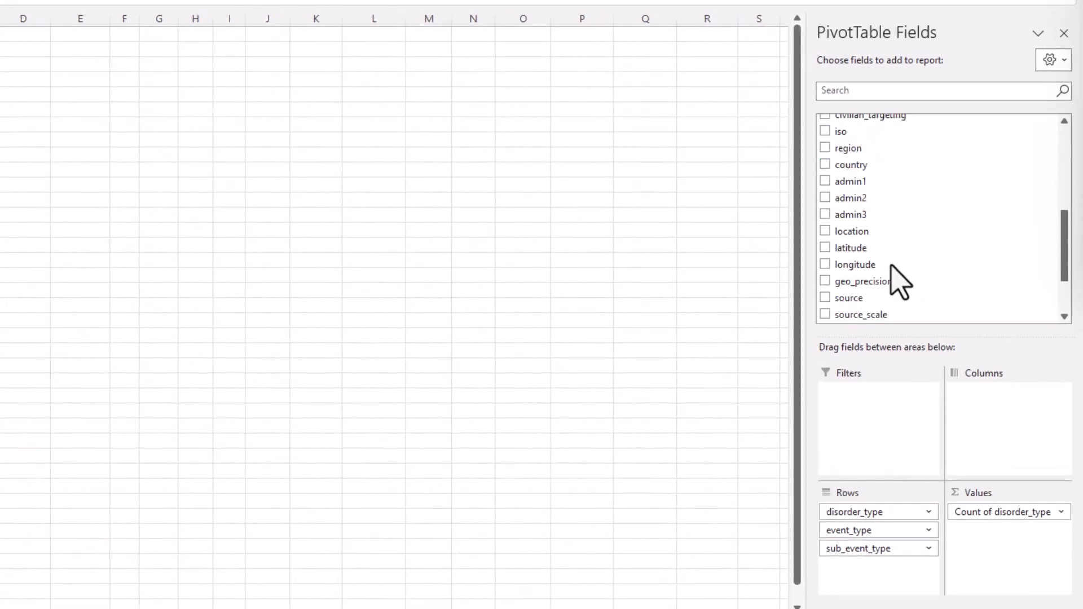
mouse_move(891, 263)
left_mouse_down()
mouse_move(1068, 422)
mouse_move(1010, 530)
left_mouse_up()
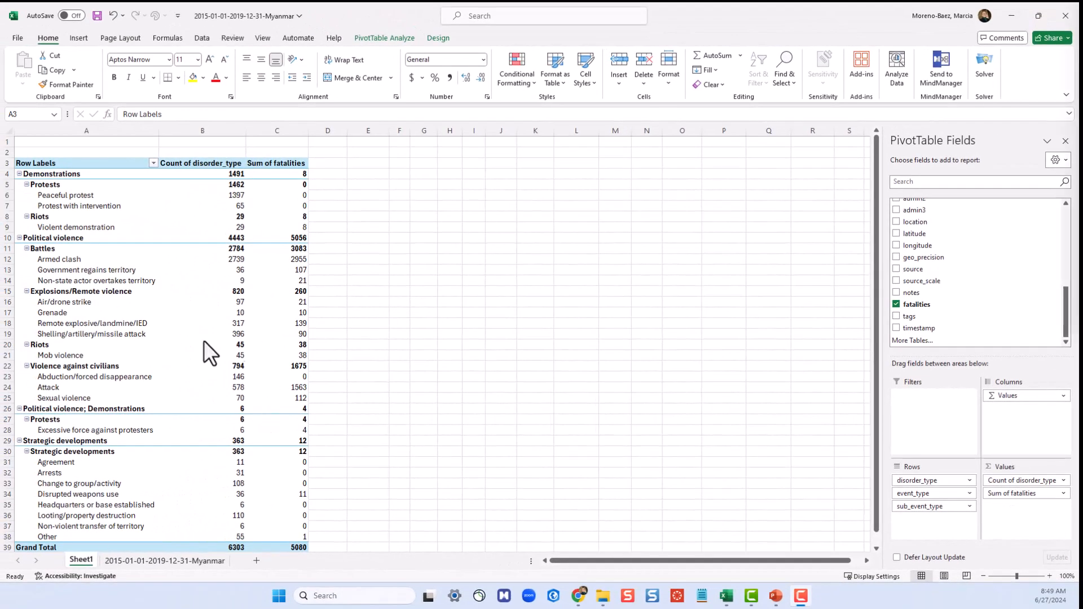
scroll(221, 368, "down", 3)
scroll(223, 372, "up", 2)
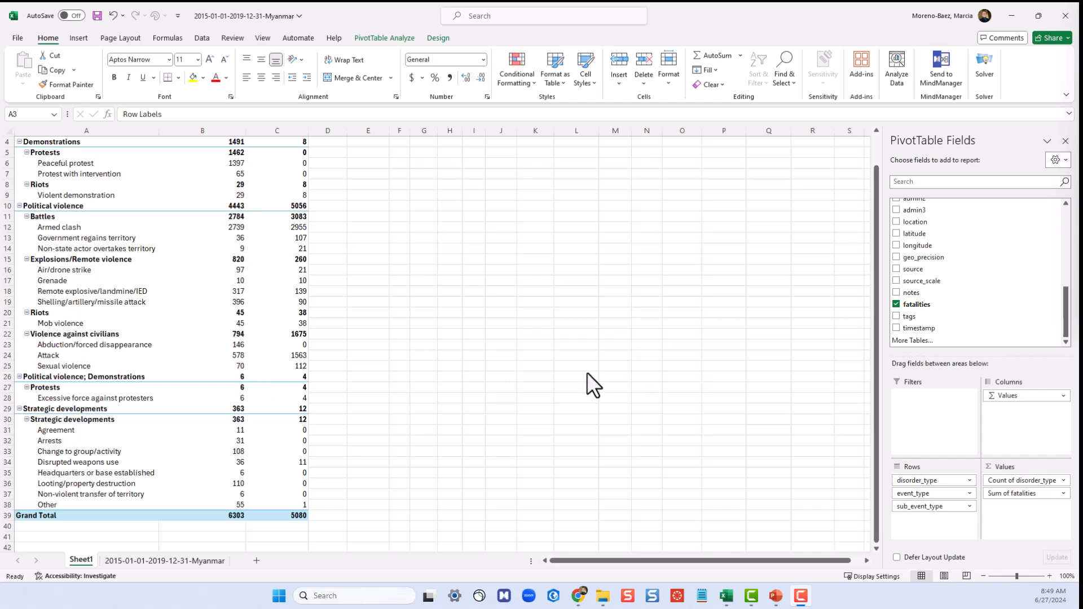
scroll(419, 418, "up", 1)
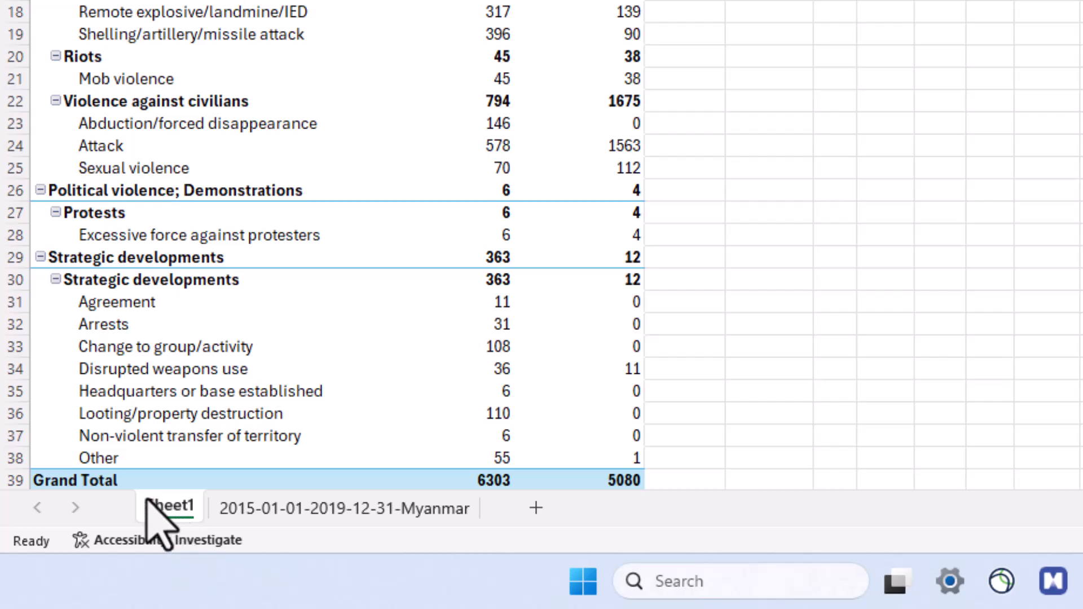
Rename the PivotTable worksheet as PTEventType.
right_click(170, 514)
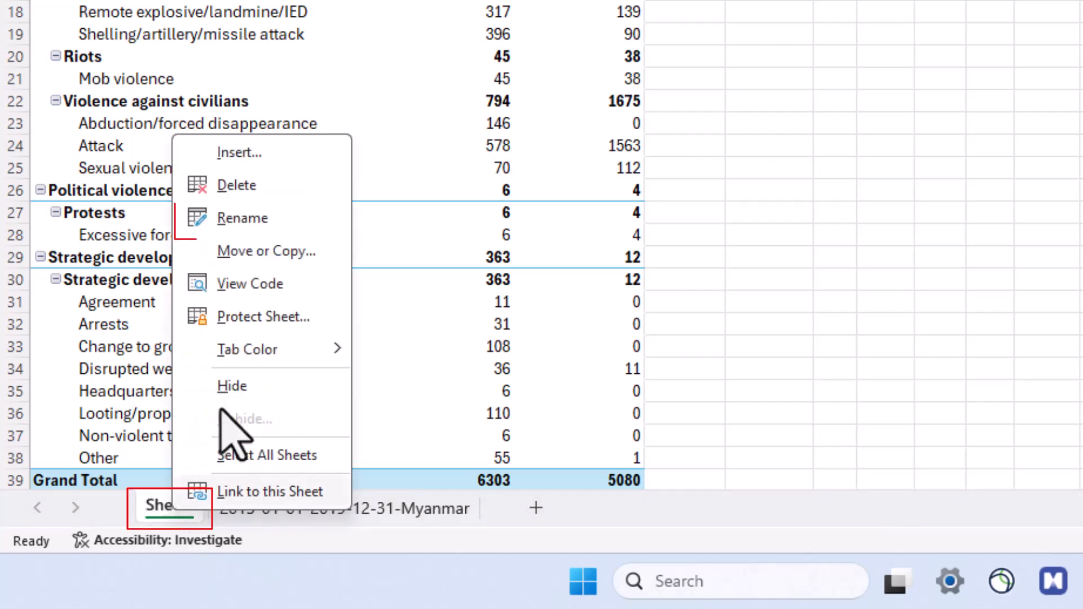
left_click(303, 220)
type("PTEventType")
key("Return")
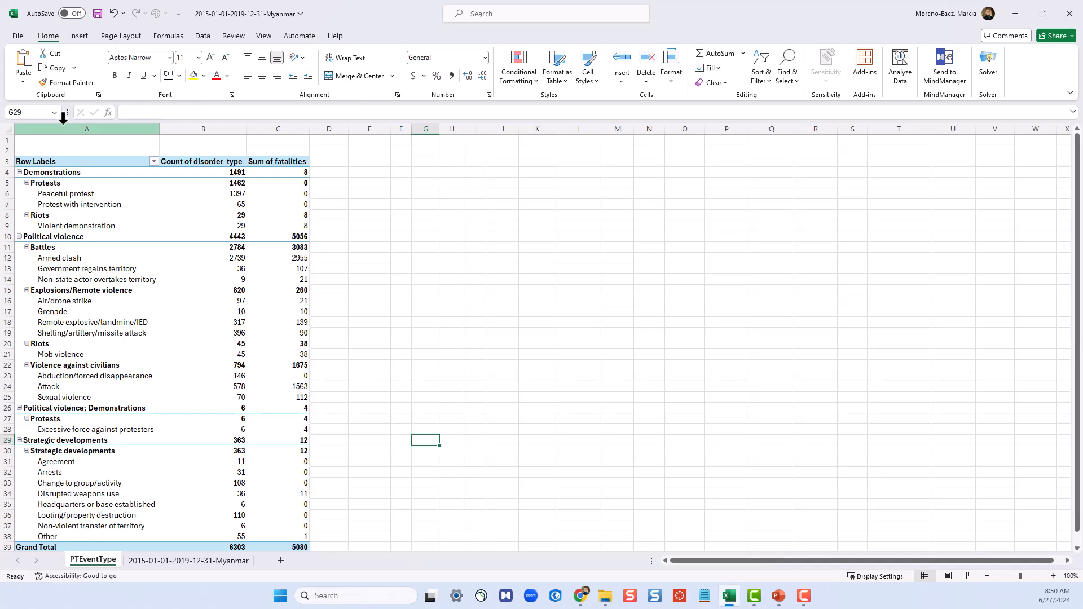
left_click(18, 36)
left_click(36, 208)
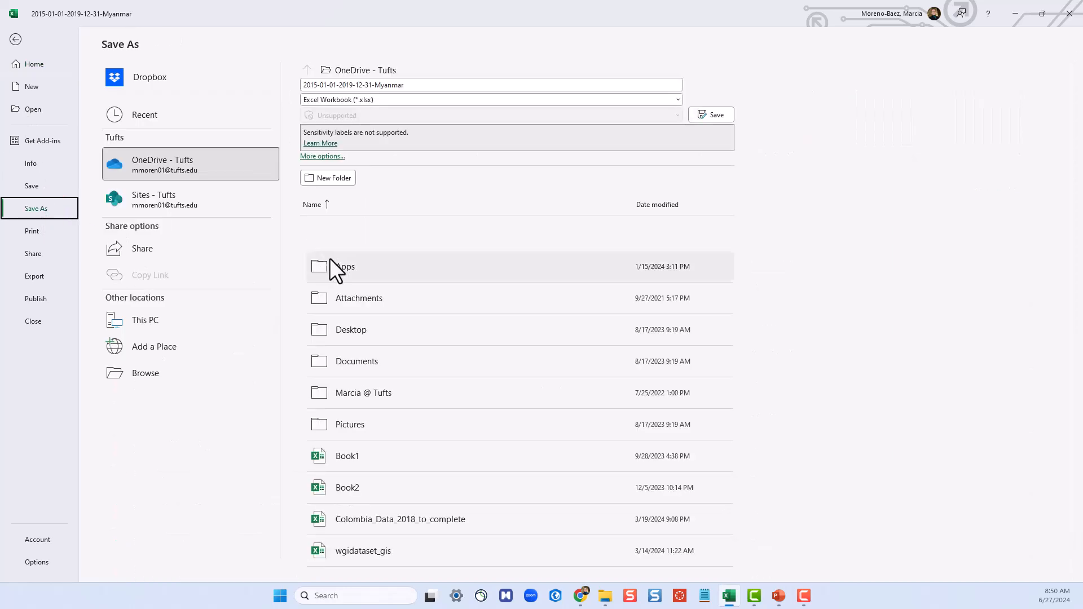
left_click(148, 373)
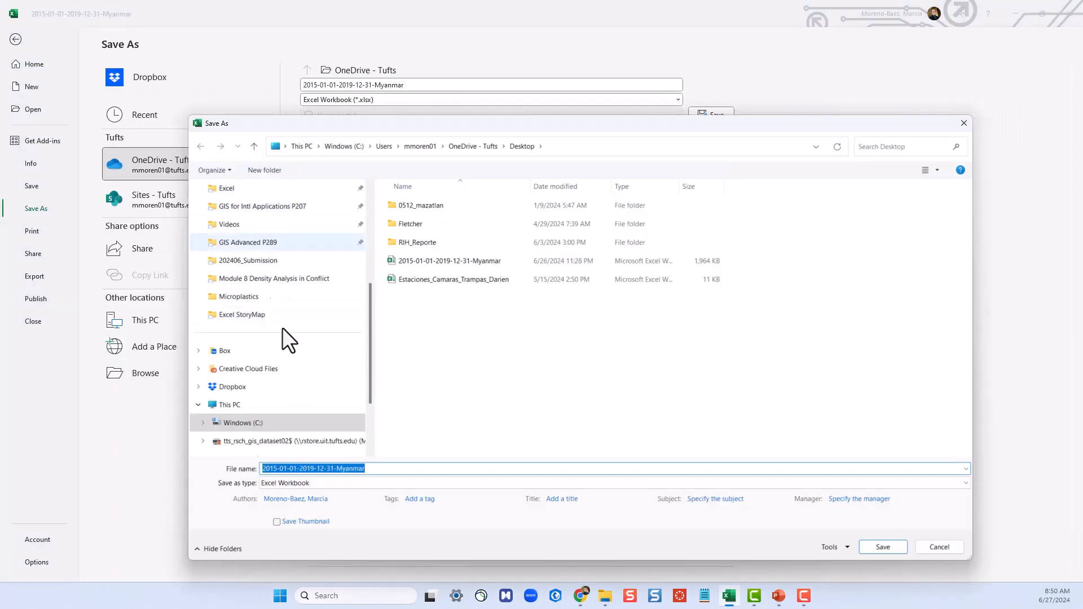
scroll(279, 338, "up", 8)
left_click(249, 247)
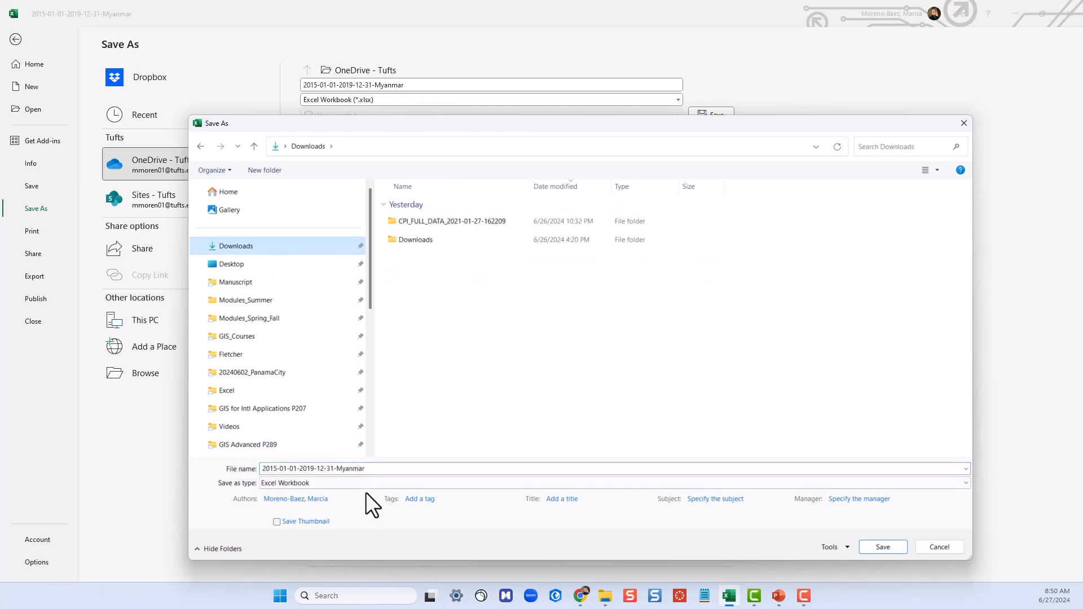
left_click(326, 485)
left_click(286, 216)
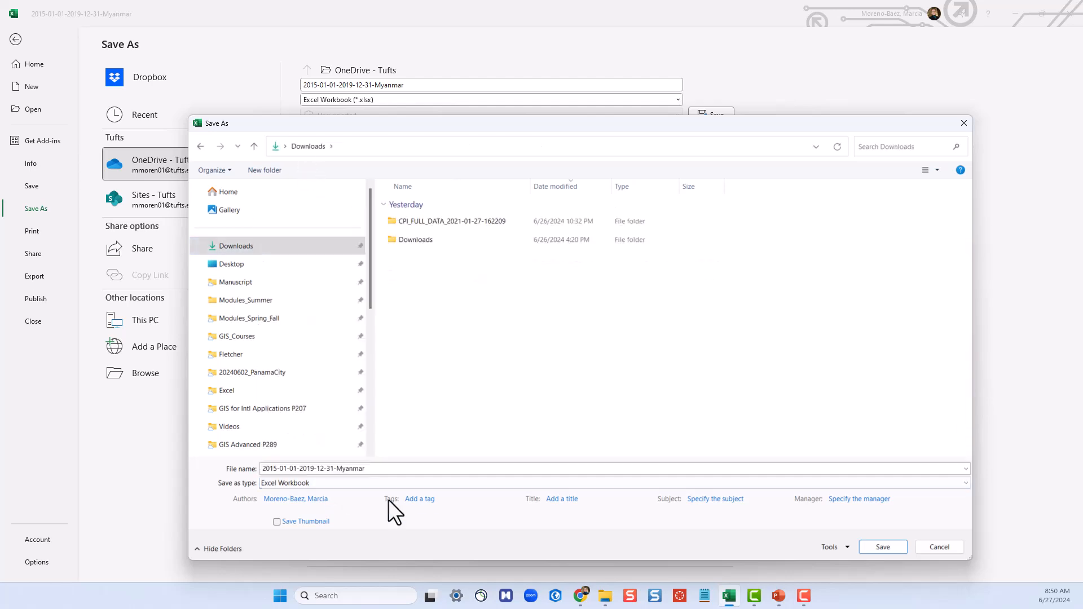
left_click(871, 546)
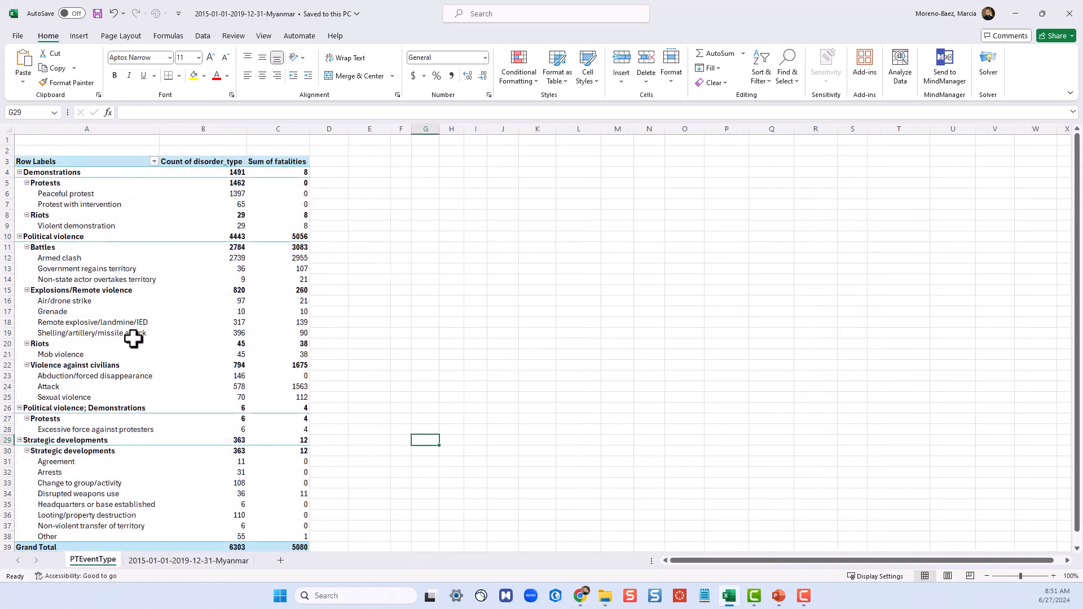
left_click(282, 386)
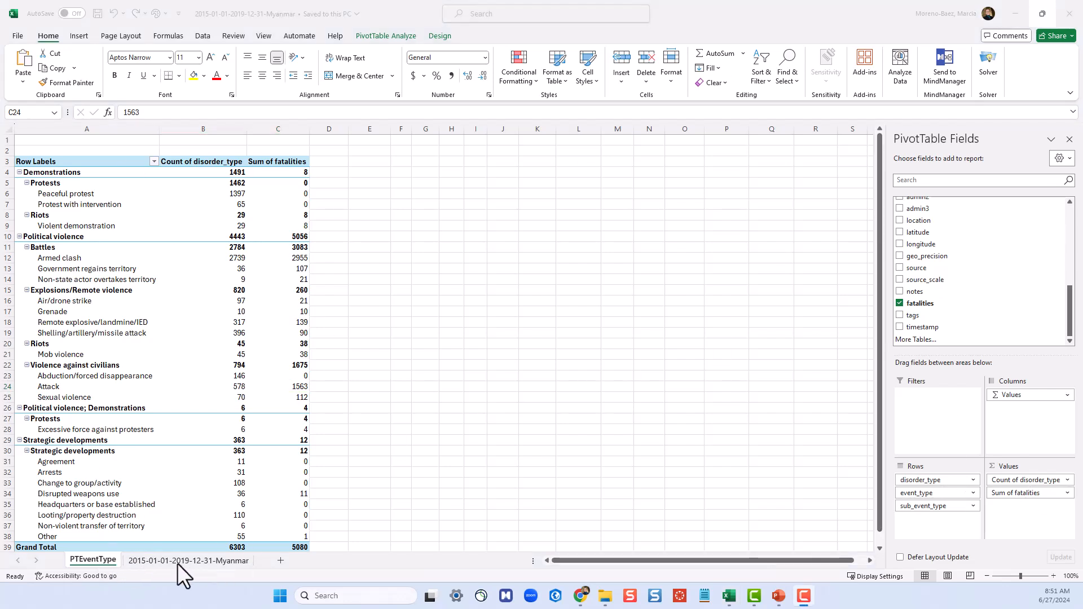
left_click(178, 561)
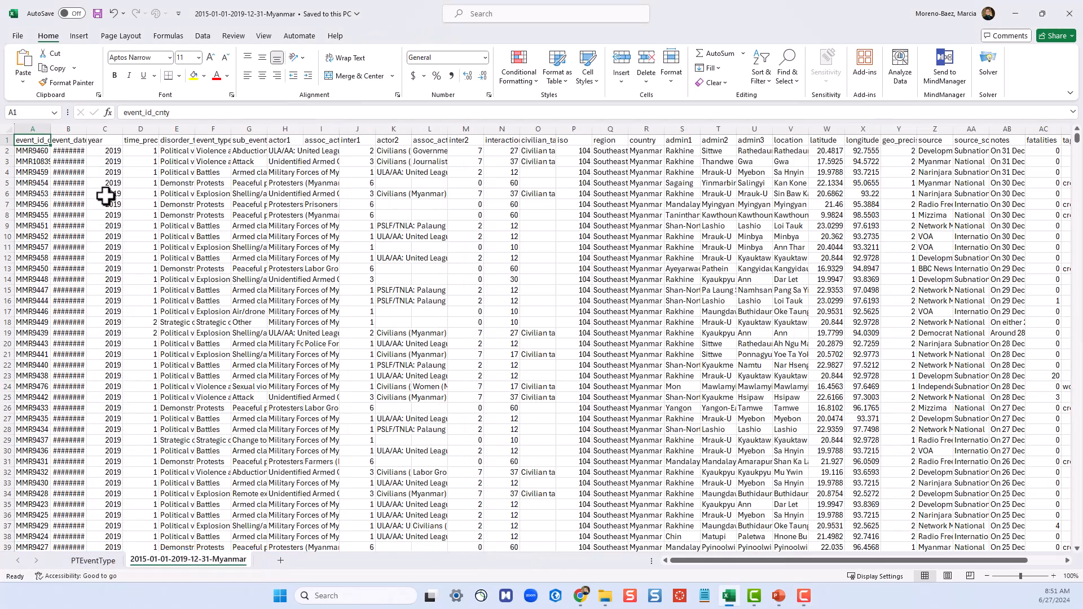
left_click(79, 37)
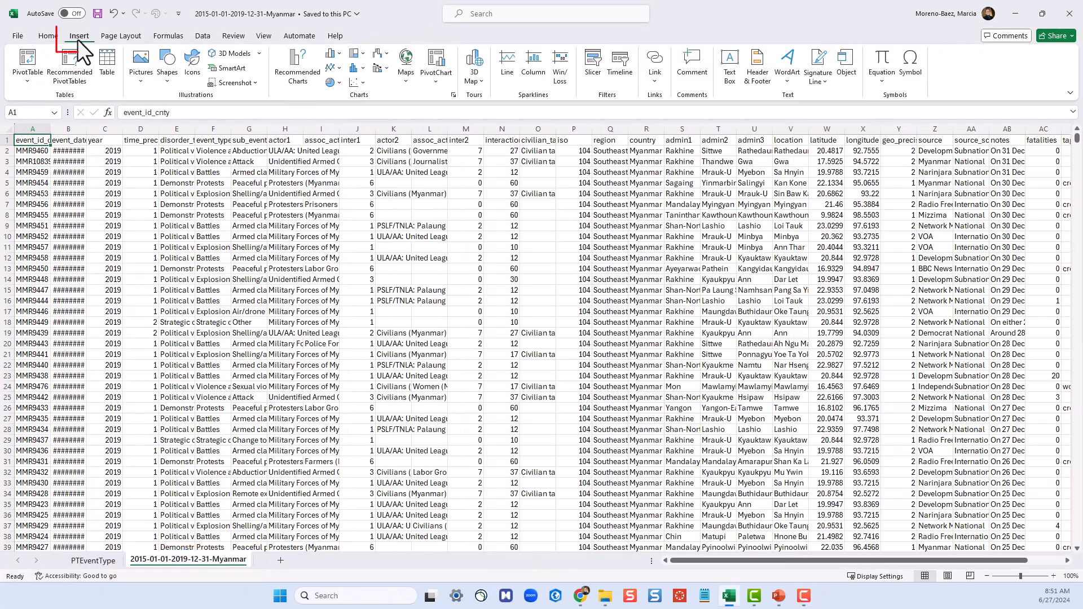
left_click(28, 57)
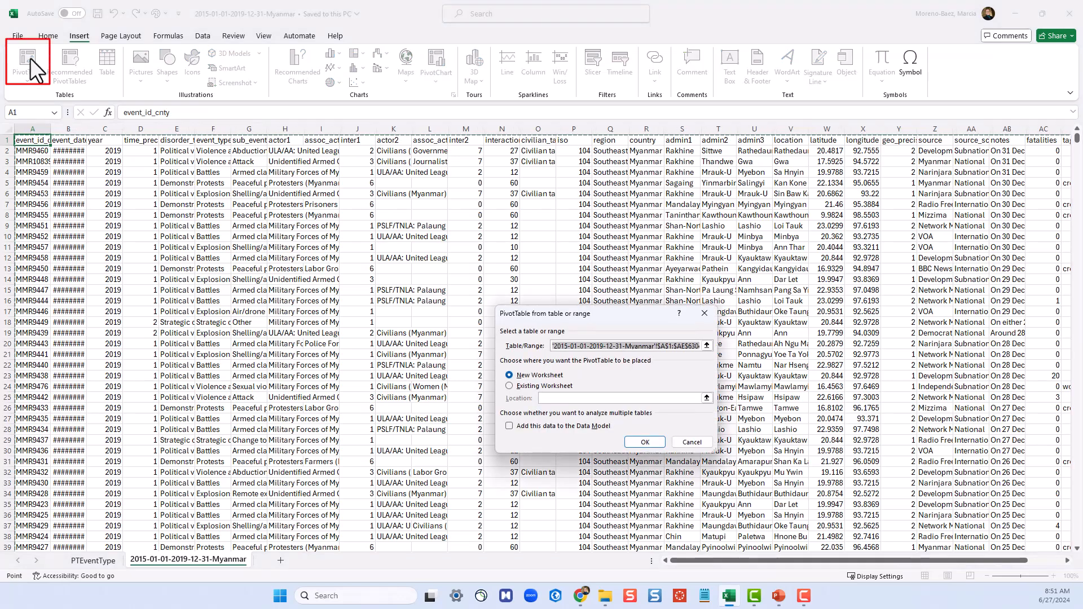
left_click(646, 442)
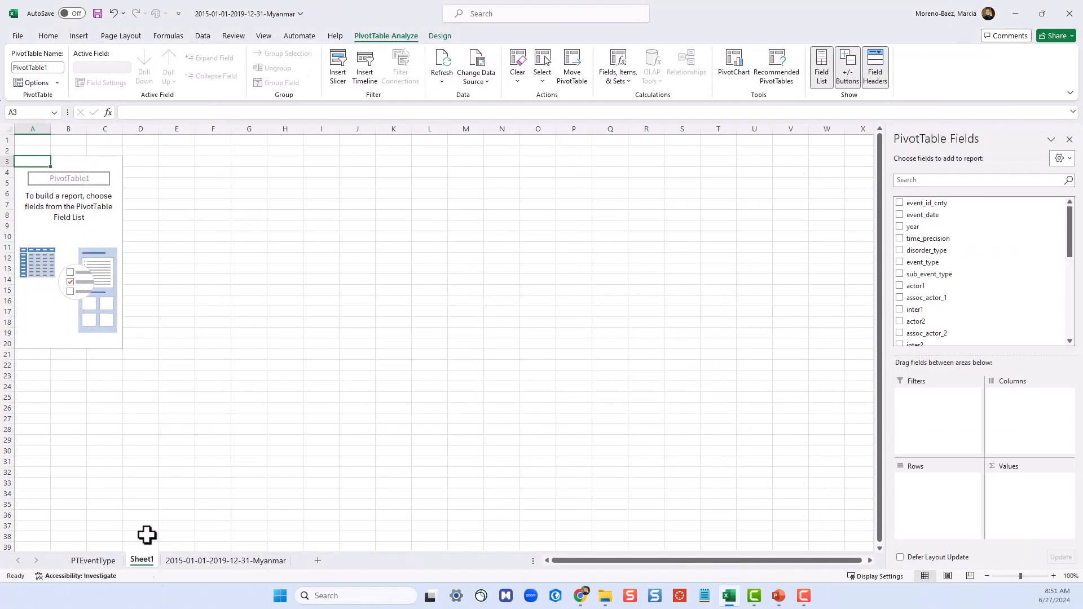